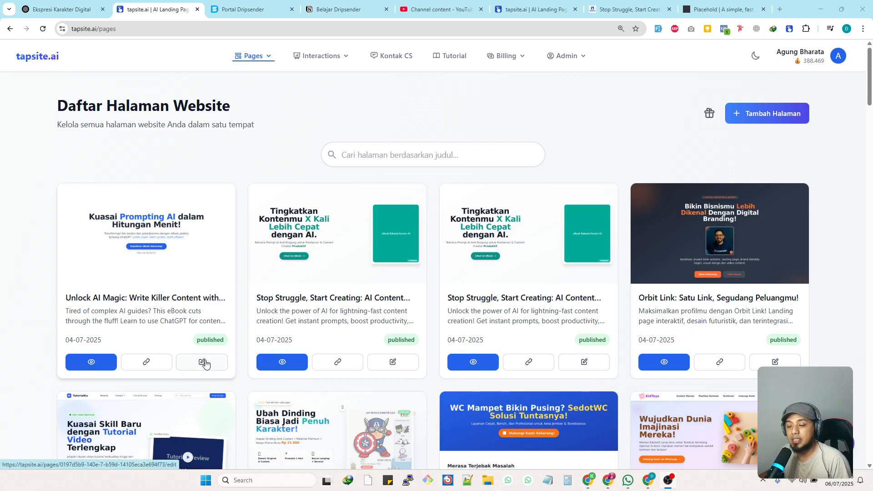
- Open the settings of the newest "Unlock AI Magic: Write Killer Content with ChatGPT" page through its editor
click(204, 363)
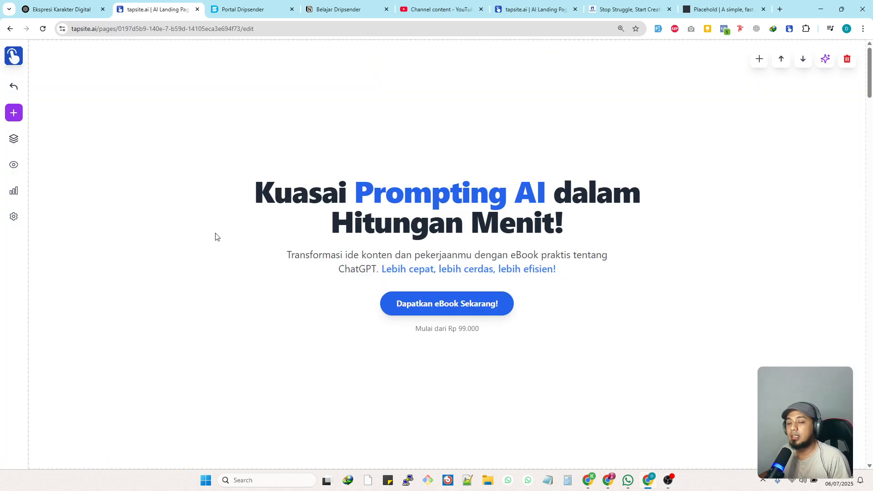
key(ctrl+plus)
key(ctrl+plus)
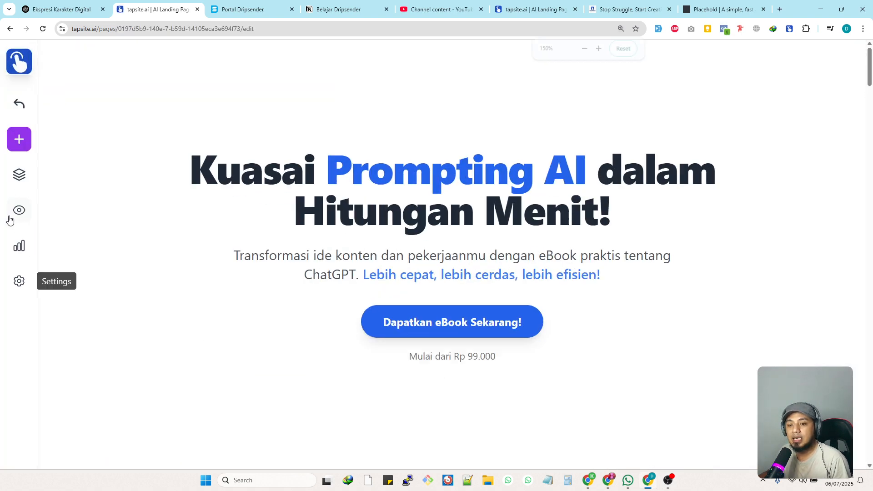
click(22, 285)
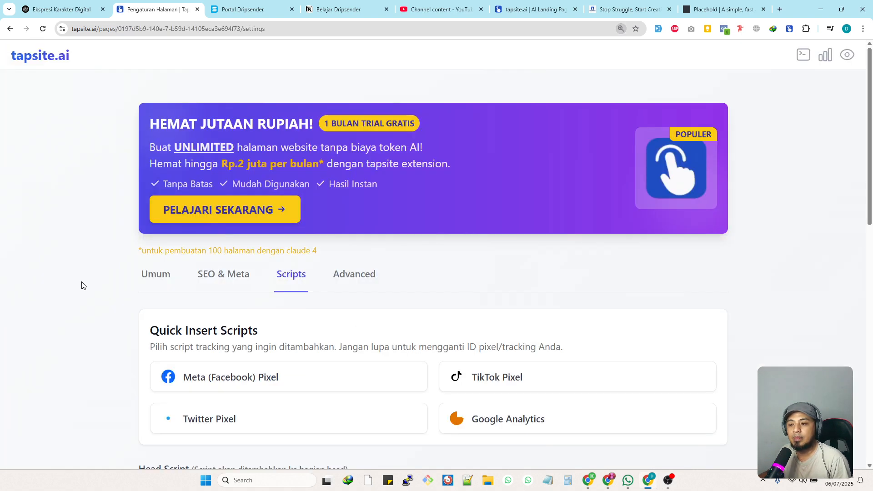
- Enable Allow Clone in the page's advanced settings
scroll(339, 250, down, 2)
click(197, 190)
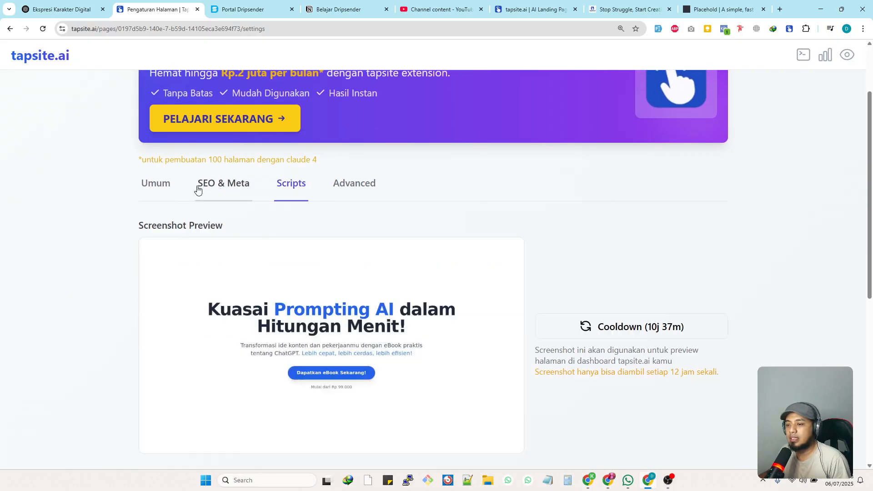
click(279, 186)
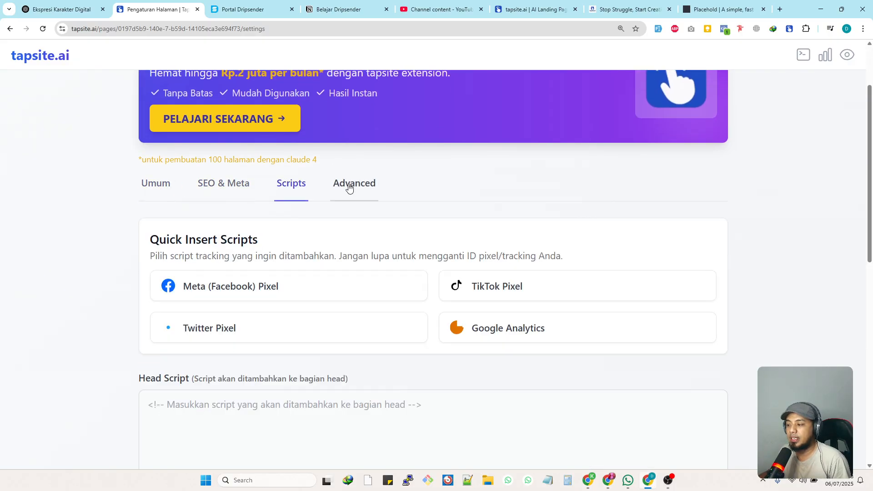
click(349, 187)
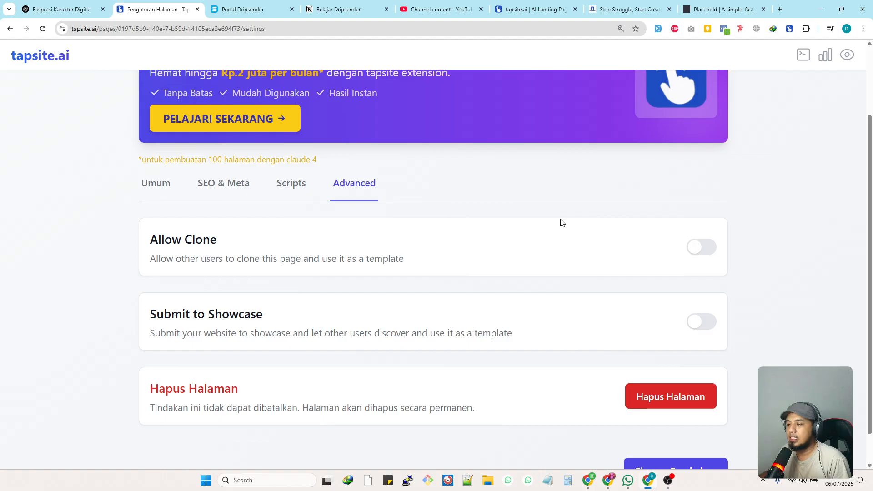
scroll(374, 221, down, 1)
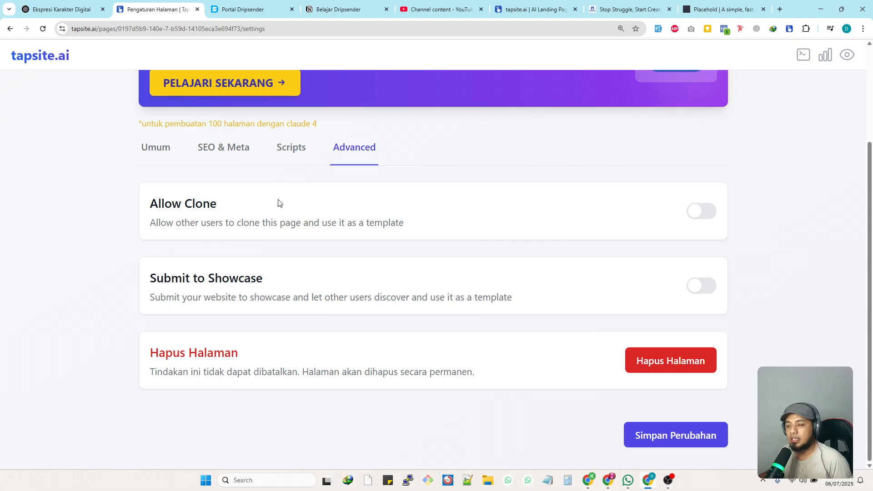
click(705, 219)
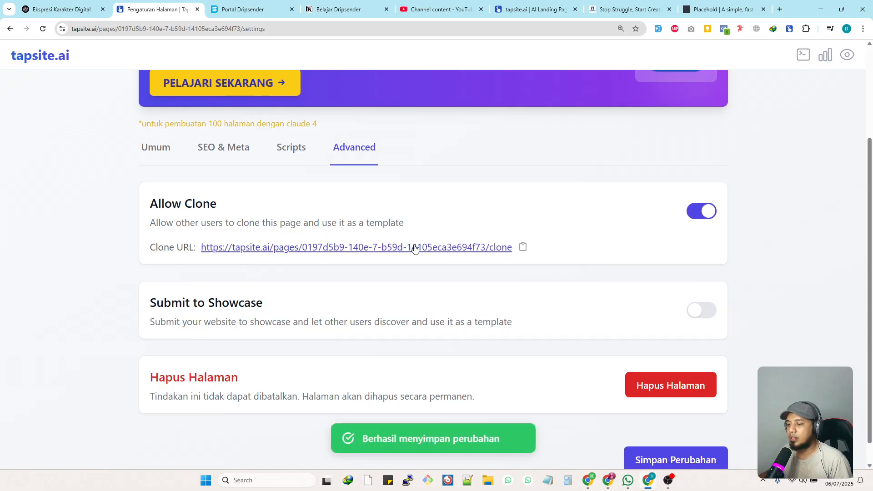
- Copy the page's clone URL and open that link to reach the clone form
click(523, 253)
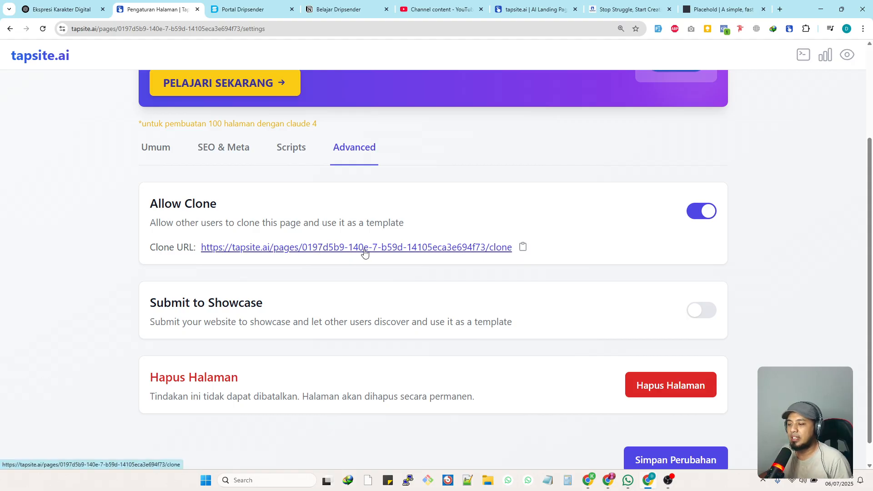
click(524, 250)
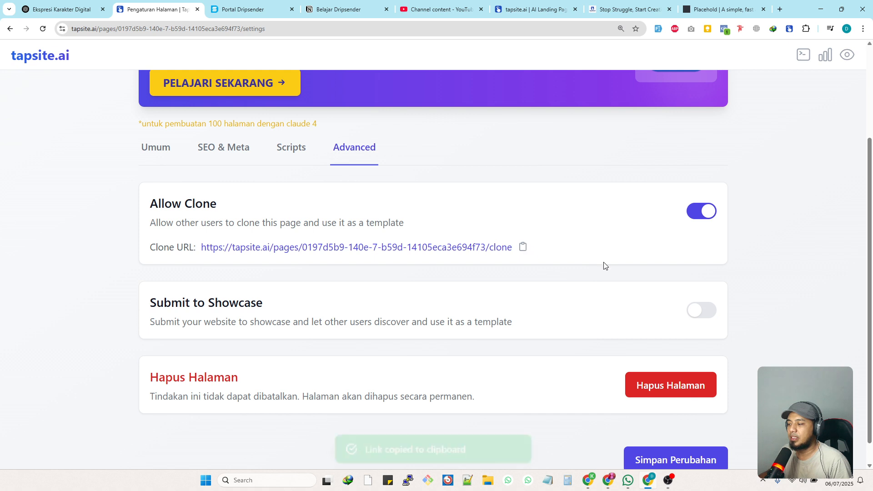
click(394, 250)
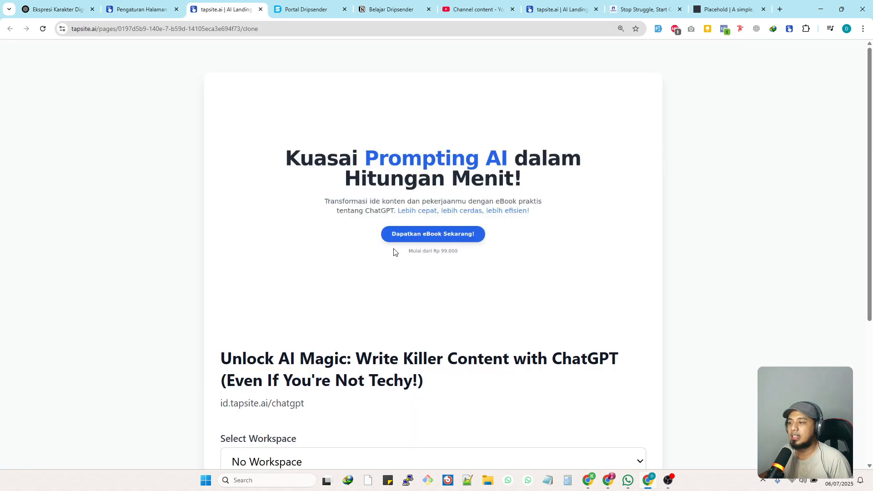
scroll(368, 203, down, 4)
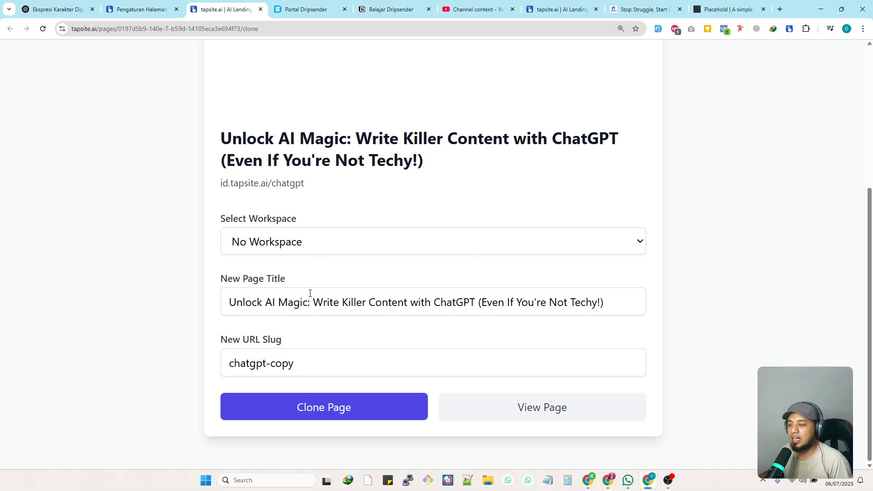
- Check which workspaces are available for the cloned page
click(342, 247)
click(342, 248)
click(368, 200)
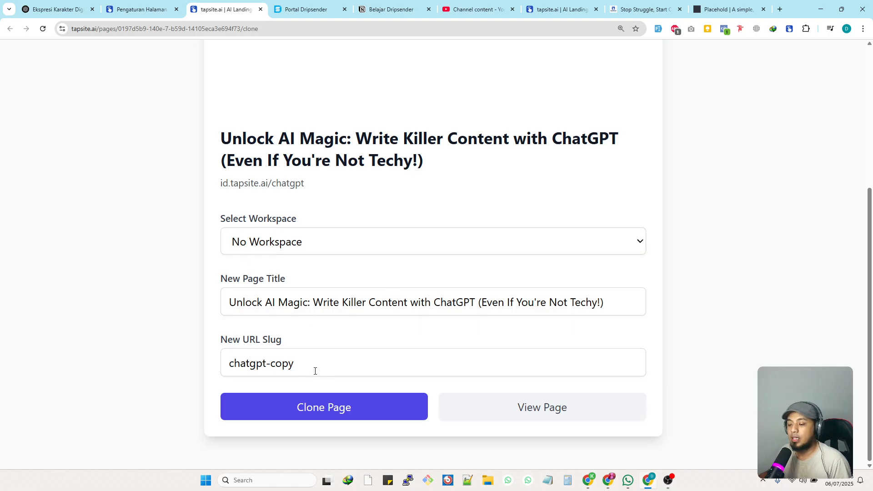
click(268, 362)
drag(268, 363, 327, 360)
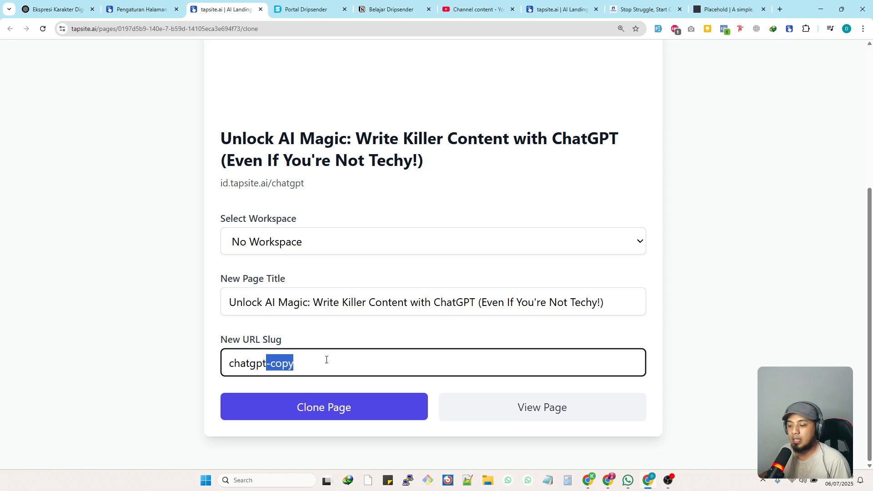
key(BackSpace)
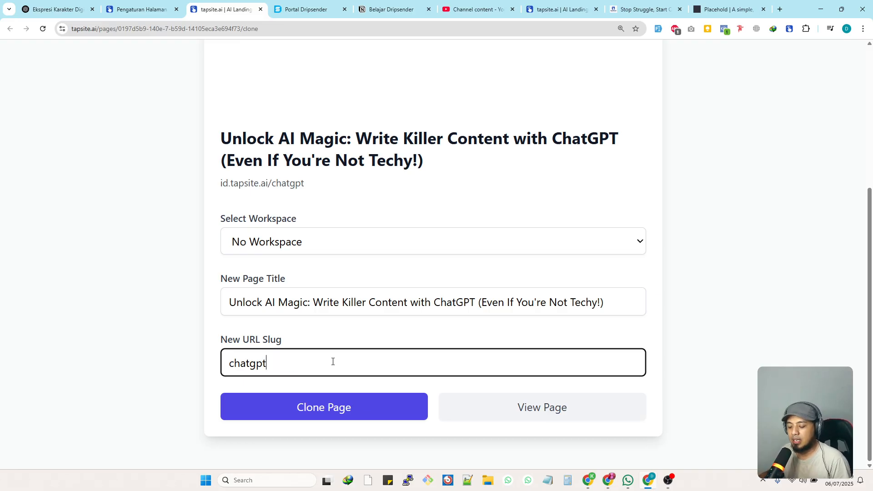
key(ctrl+z)
click(332, 362)
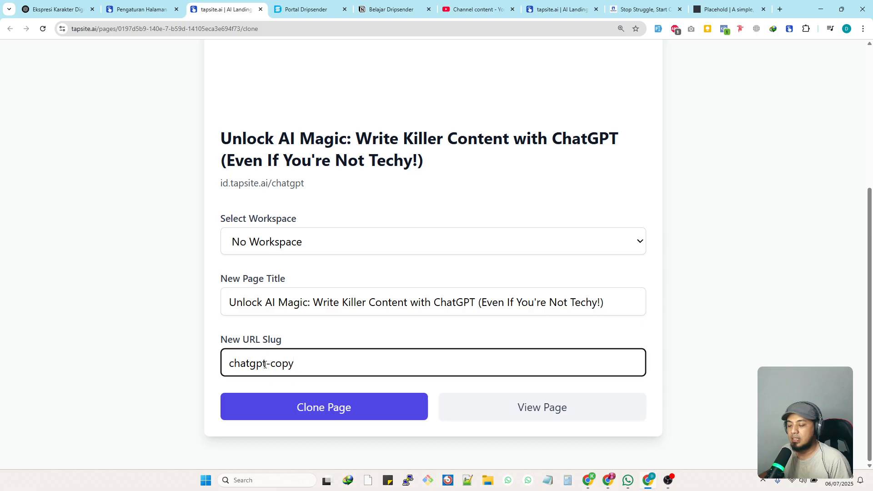
- Set the new URL slug to chatgpt-new and clone the page
mouse_move(267, 365)
mouse_down()
mouse_move(372, 361)
mouse_move(272, 362)
mouse_up()
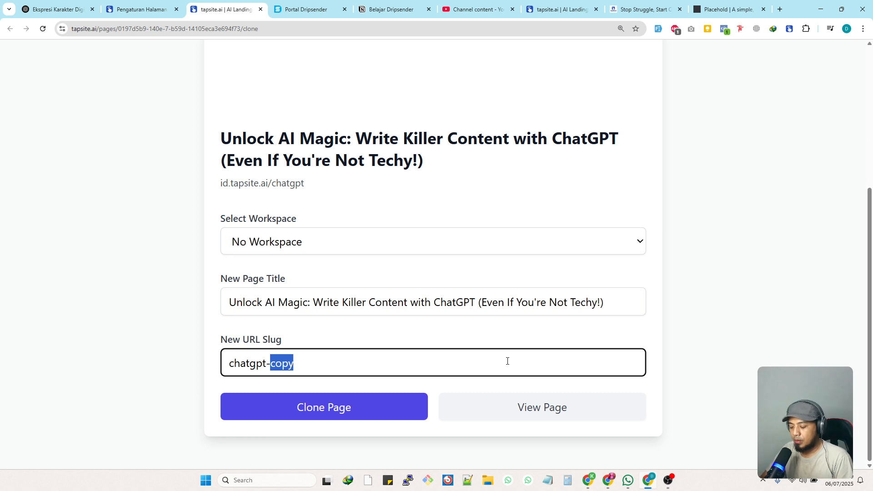
text(new)
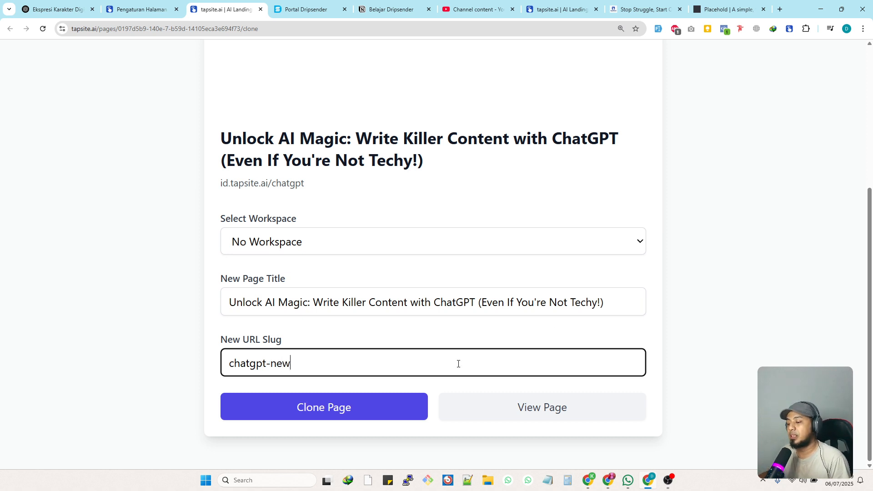
click(330, 417)
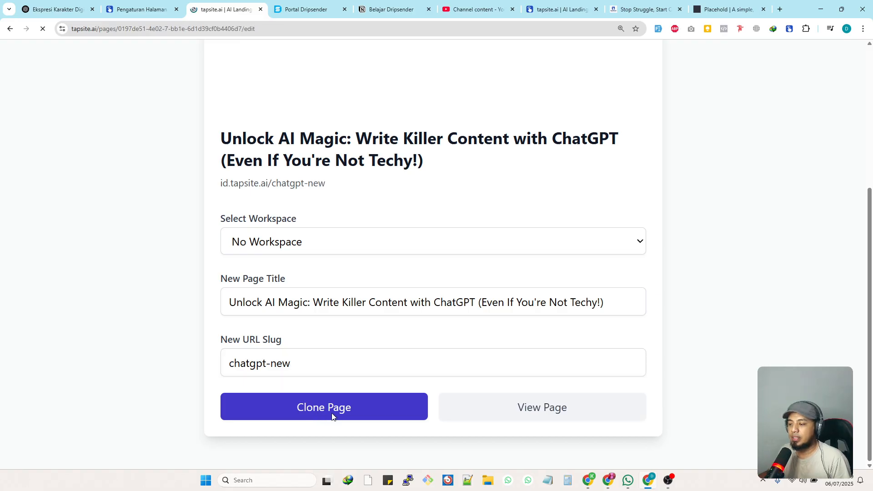
- Return from the cloned page's editor to the website page list and open the Showcases gallery
key(ctrl+minus)
key(ctrl+minus)
key(ctrl+minus)
key(ctrl+plus)
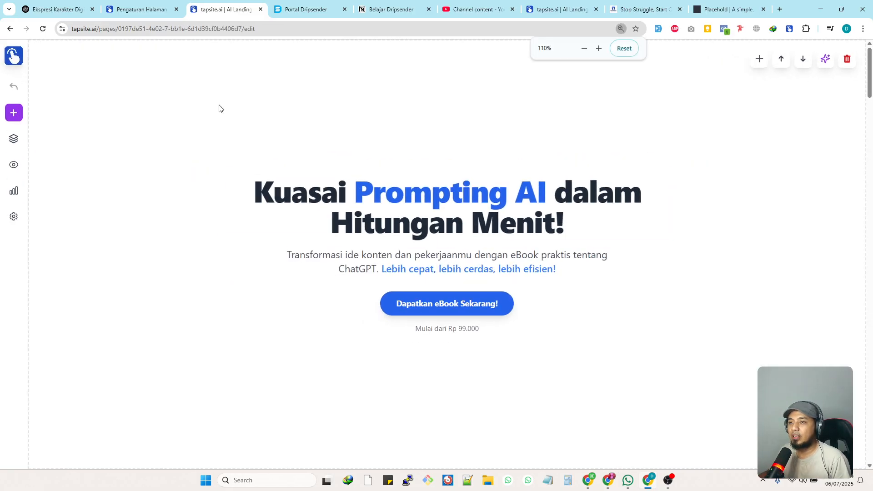
click(14, 57)
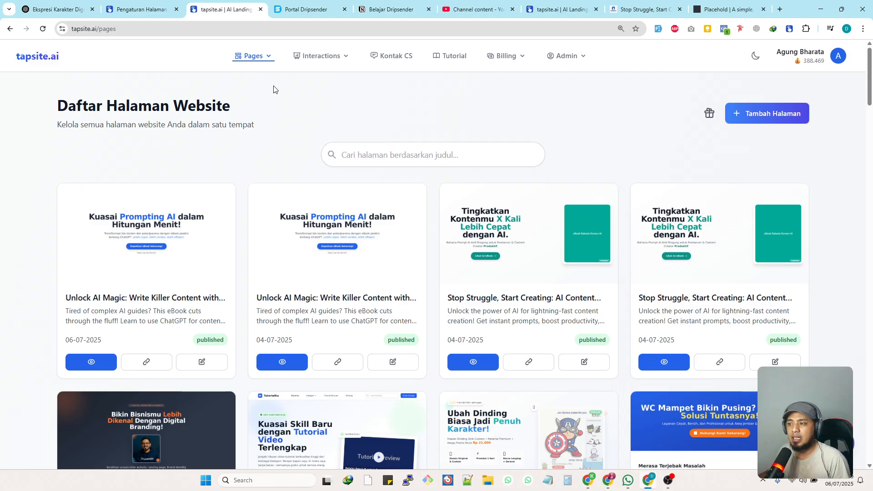
click(269, 60)
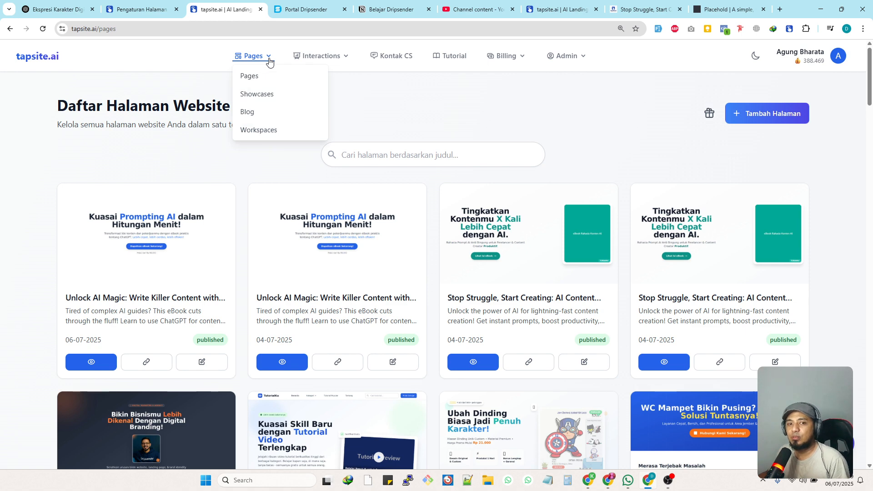
click(283, 91)
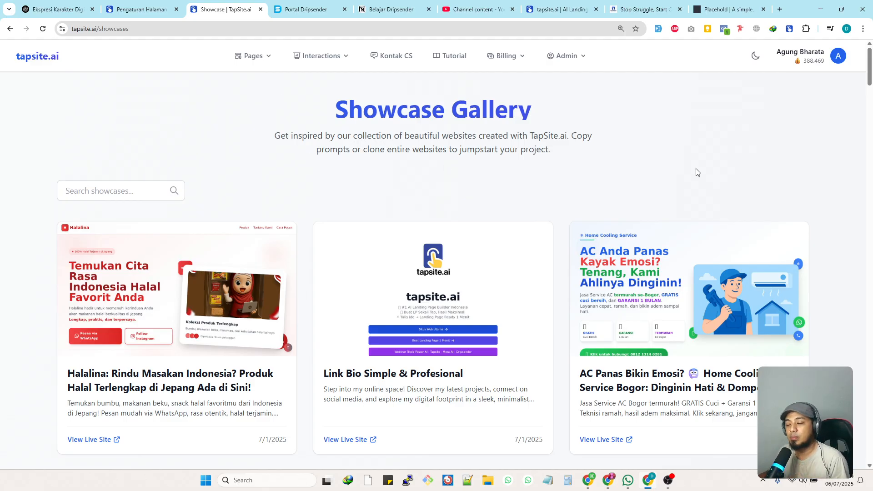
- Browse the showcase gallery to examine the website templates that can be cloned
scroll(366, 218, down, 5)
scroll(345, 207, up, 5)
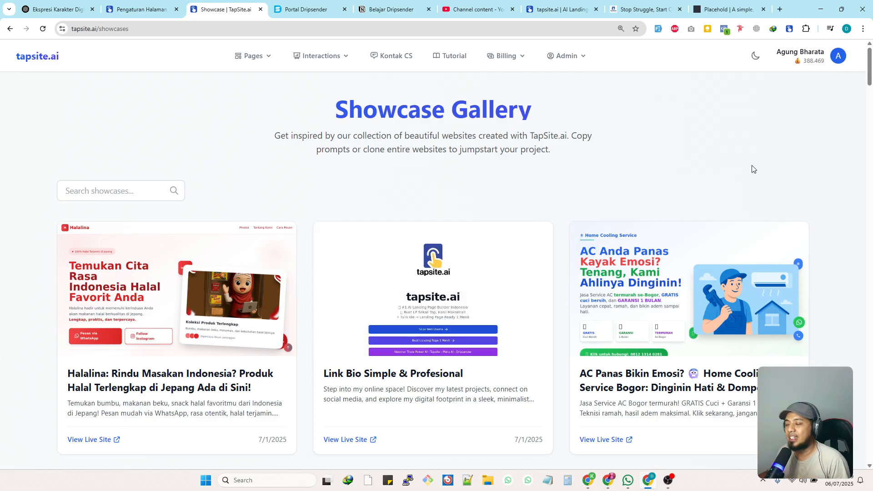
scroll(222, 162, down, 3)
scroll(274, 167, down, 15)
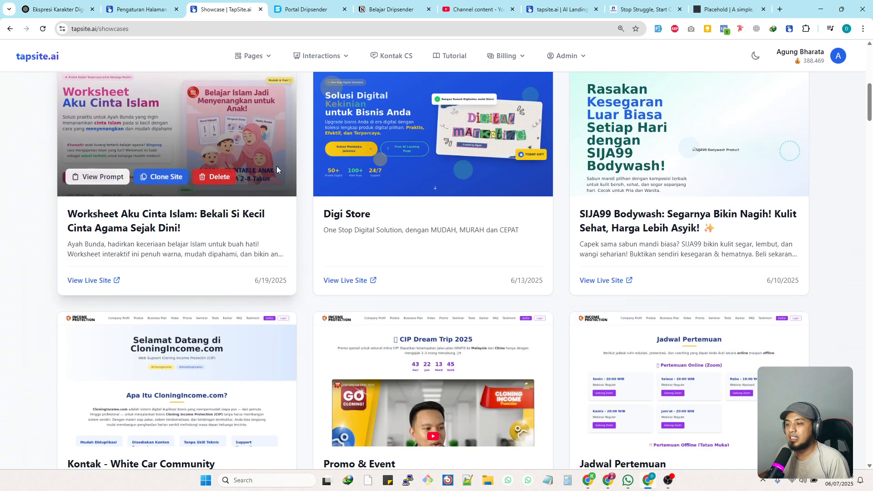
scroll(310, 171, down, 5)
scroll(310, 171, up, 17)
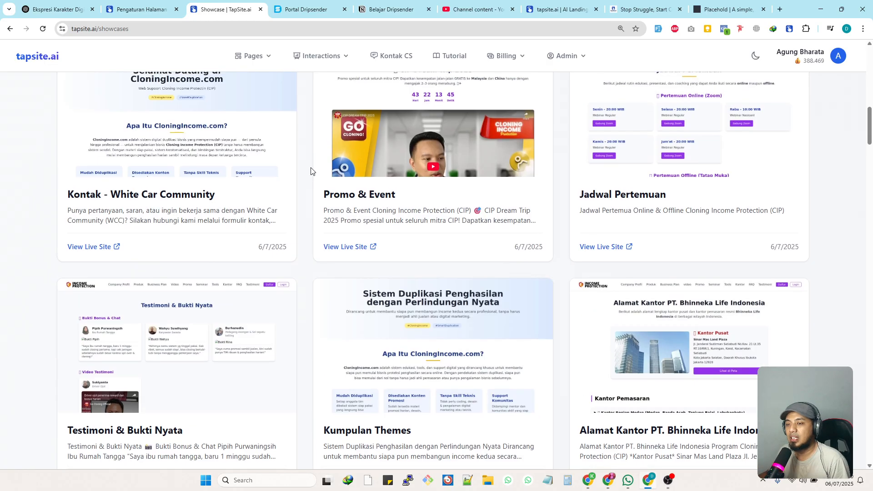
scroll(311, 171, down, 3)
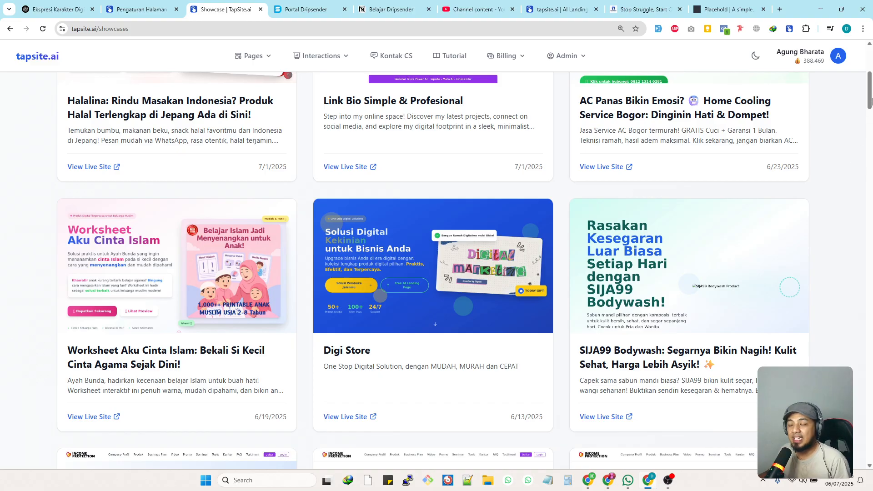
drag(868, 99, 870, 103)
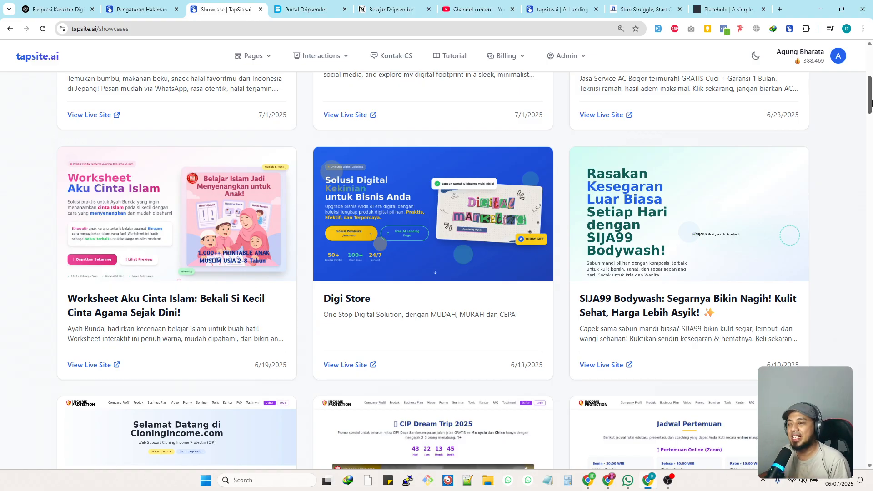
drag(871, 103, 872, 84)
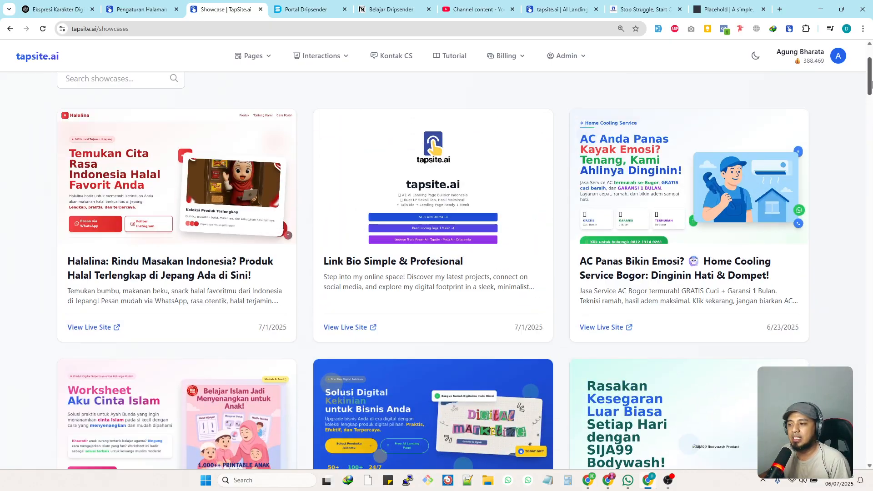
scroll(254, 191, up, 3)
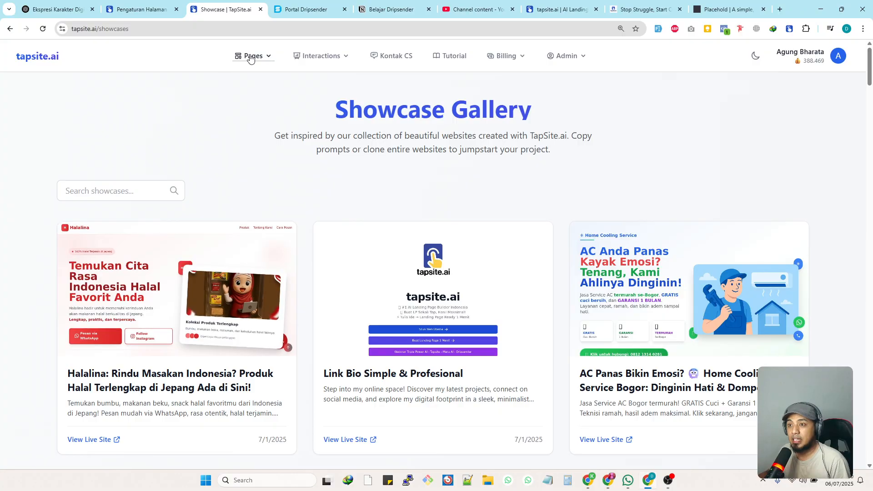
scroll(248, 178, down, 5)
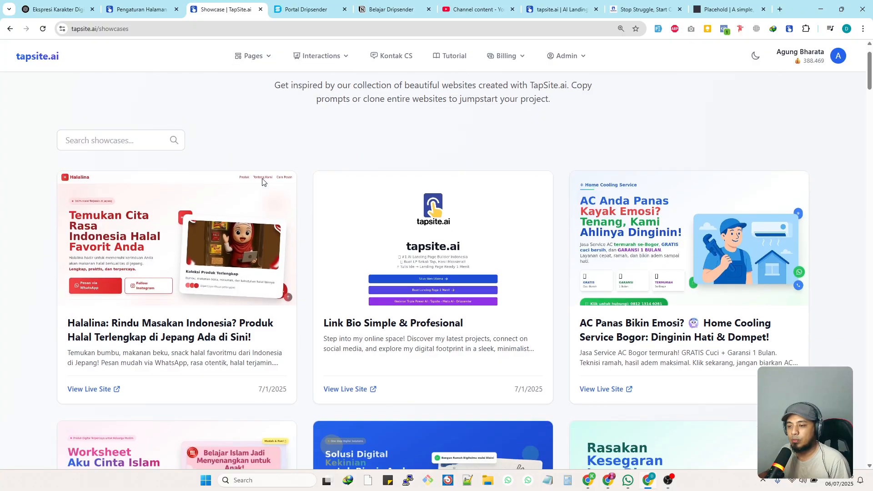
scroll(223, 197, down, 3)
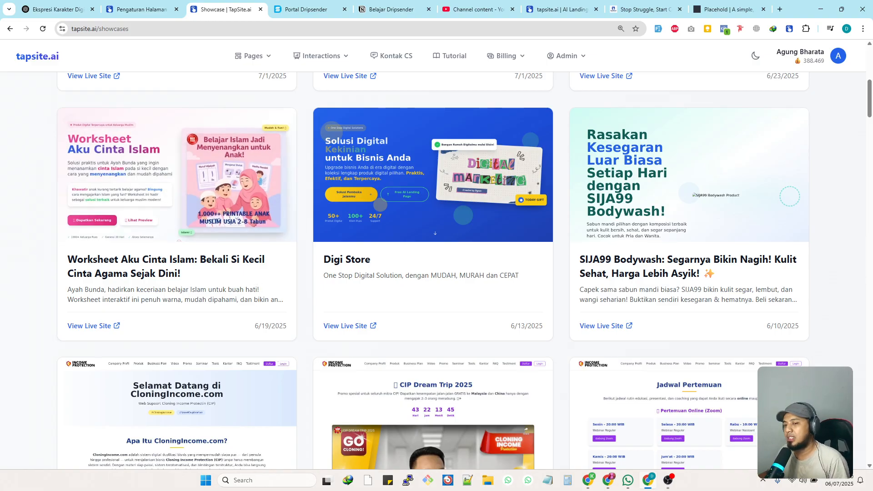
- Open the clone form for the "Worksheet Aku Cinta Islam" site from the showcase gallery
mouse_move(140, 197)
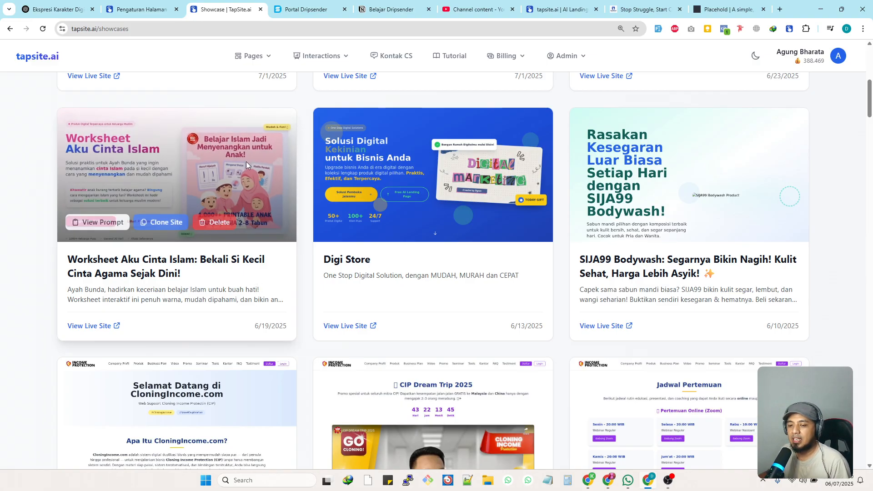
scroll(139, 197, up, 1)
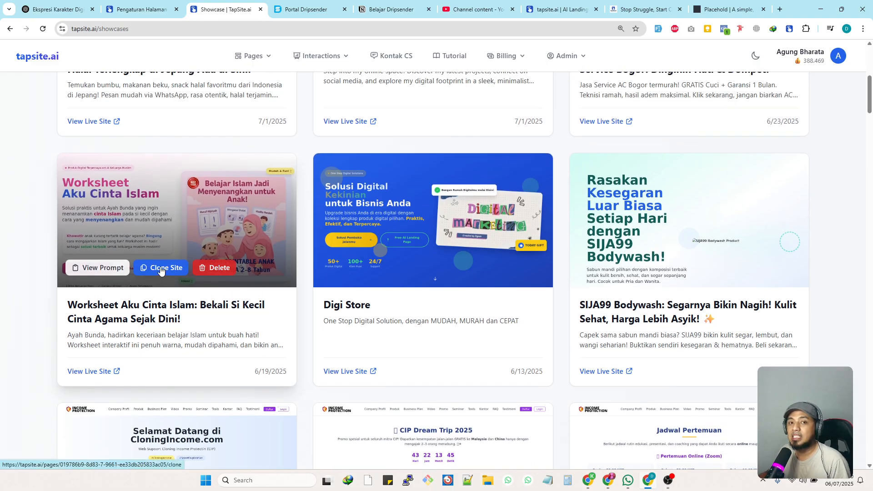
click(160, 268)
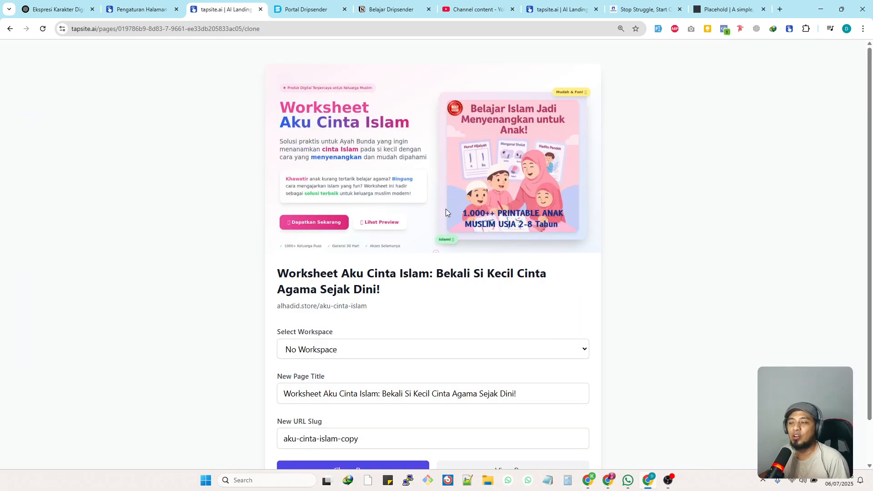
- Examine the clone form's workspace choices and URL slug field without changing any values
scroll(446, 209, down, 1)
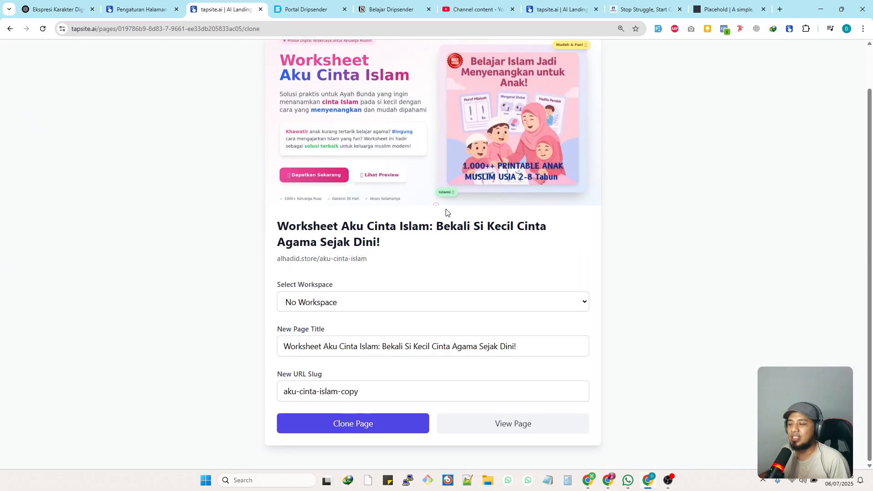
click(401, 301)
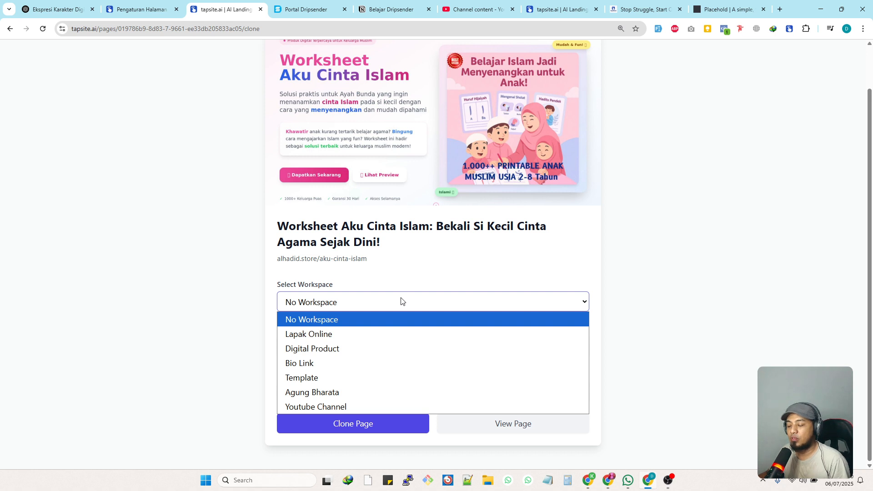
click(401, 301)
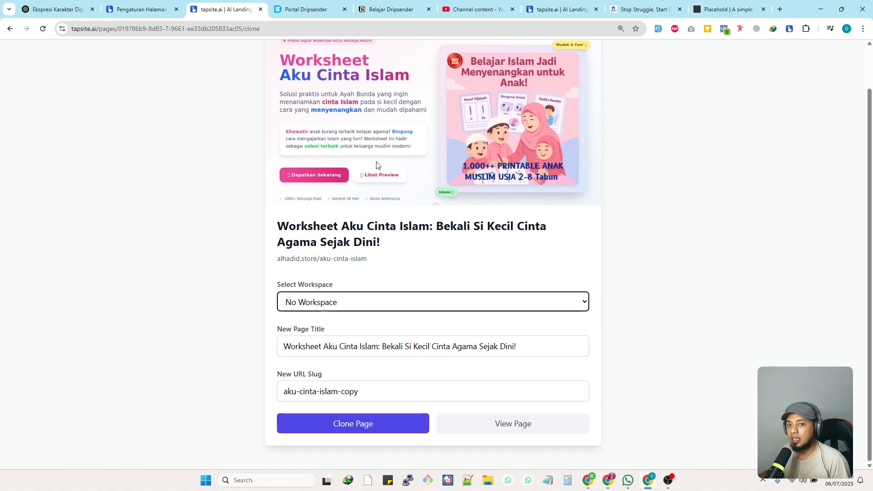
scroll(481, 256, up, 1)
scroll(403, 304, down, 1)
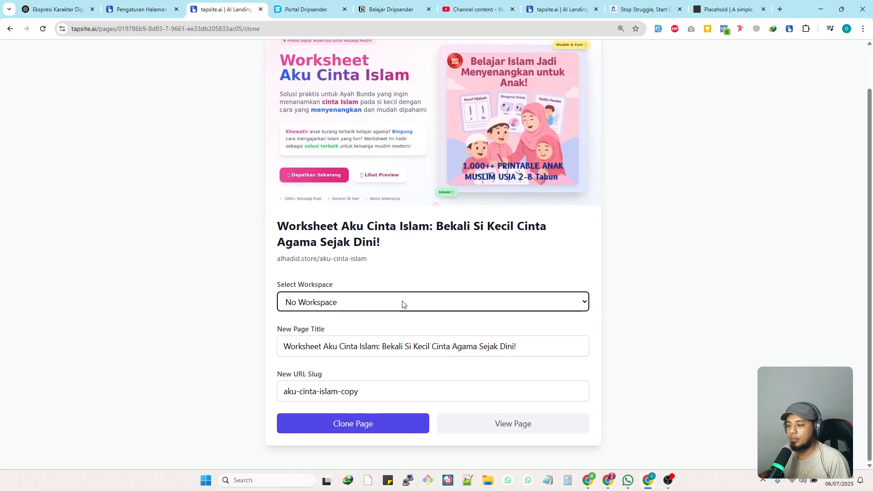
click(386, 392)
drag(297, 392, 401, 393)
click(400, 393)
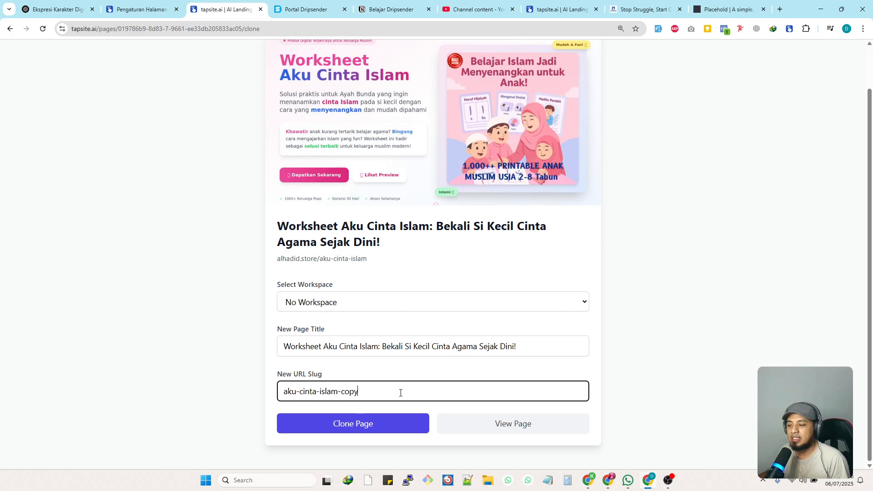
click(669, 346)
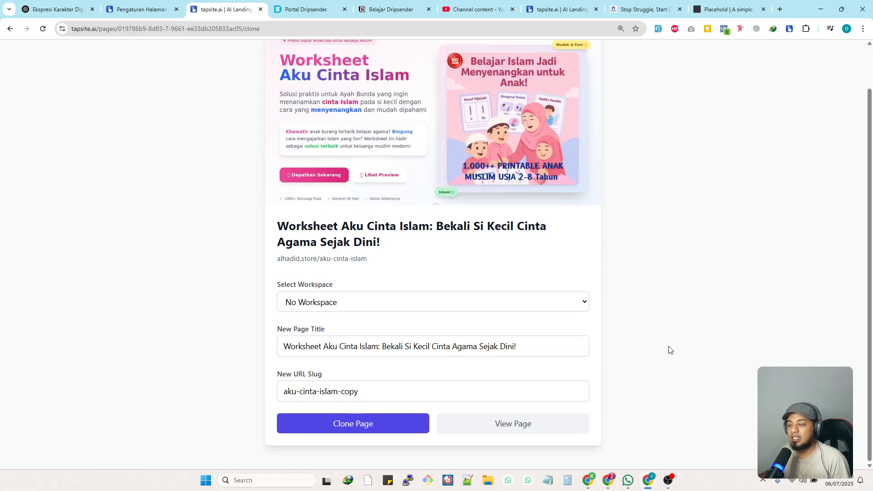
- Try the Lapak Online and Bio Link workspaces for the clone, and set the selection back to No Workspace
click(384, 305)
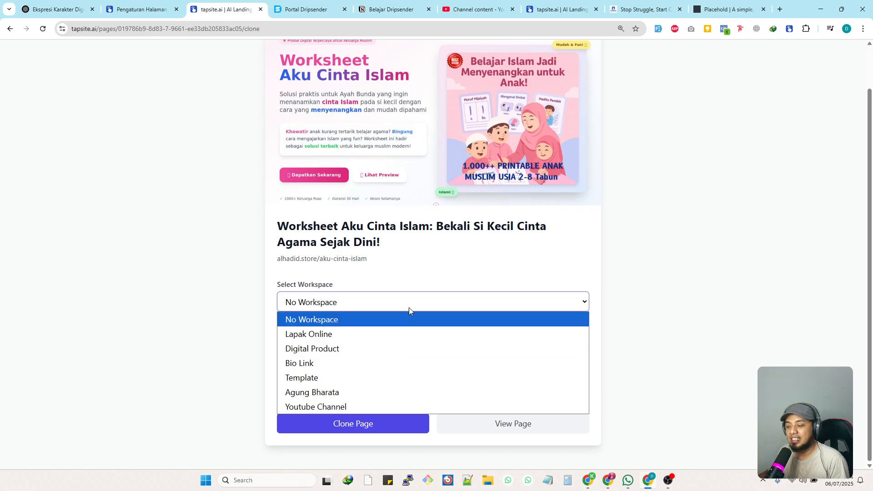
click(483, 273)
click(430, 304)
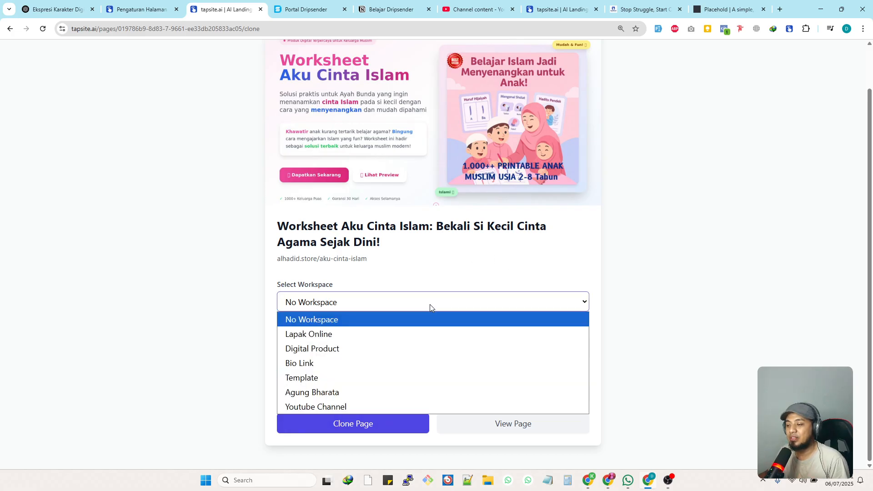
click(428, 336)
click(431, 304)
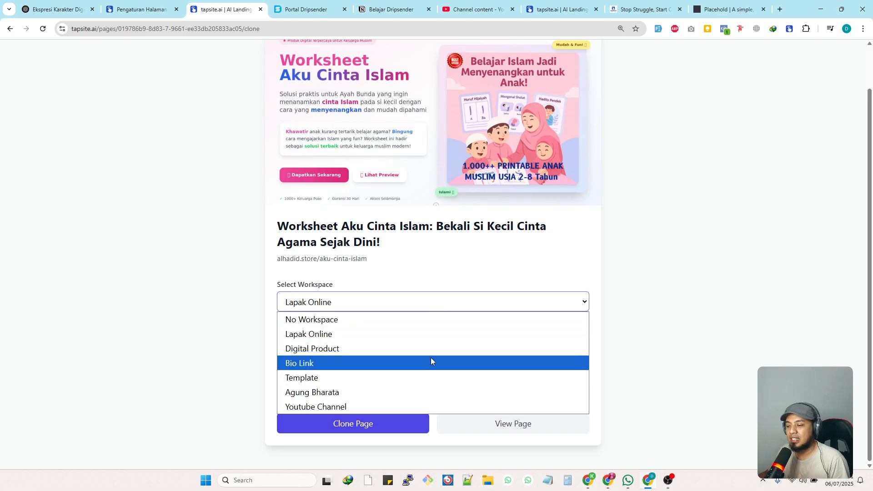
click(430, 359)
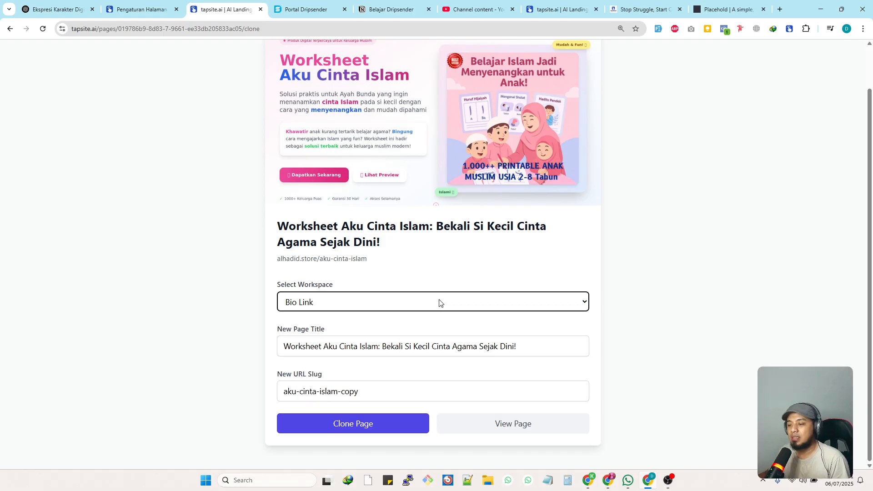
click(439, 303)
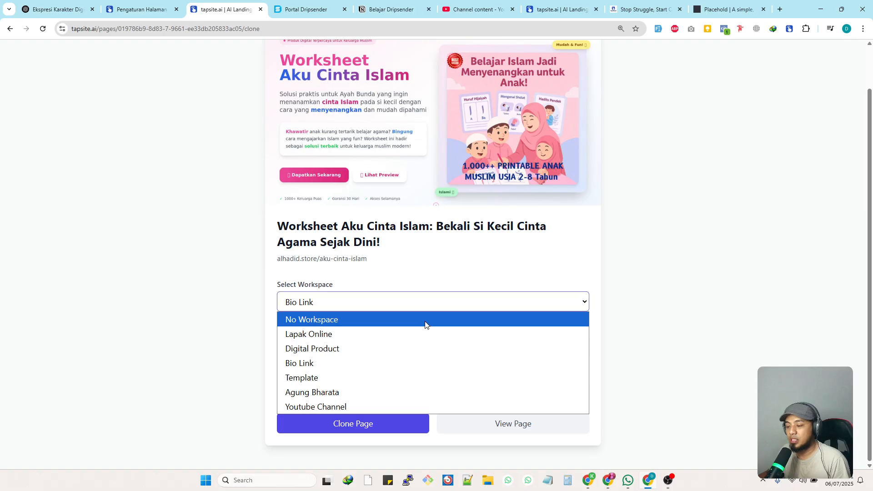
click(425, 320)
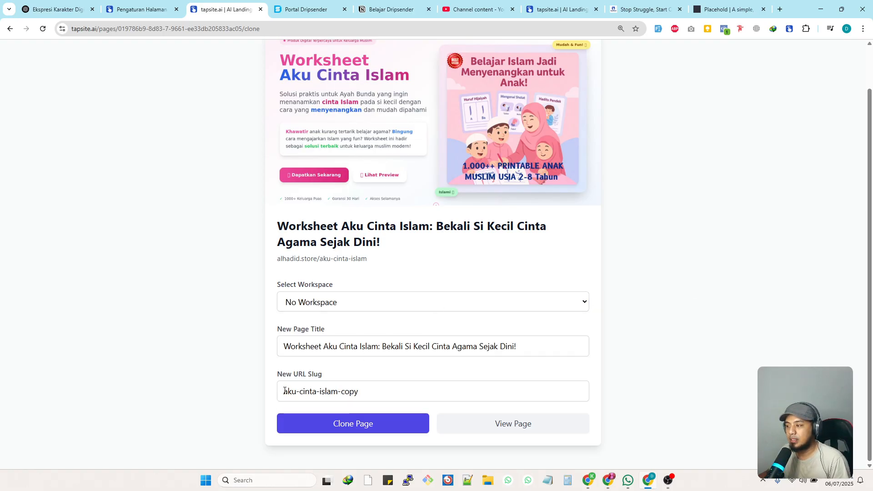
- Set the new URL slug to muslim and clone the worksheet page
drag(283, 392, 461, 391)
text(muslim)
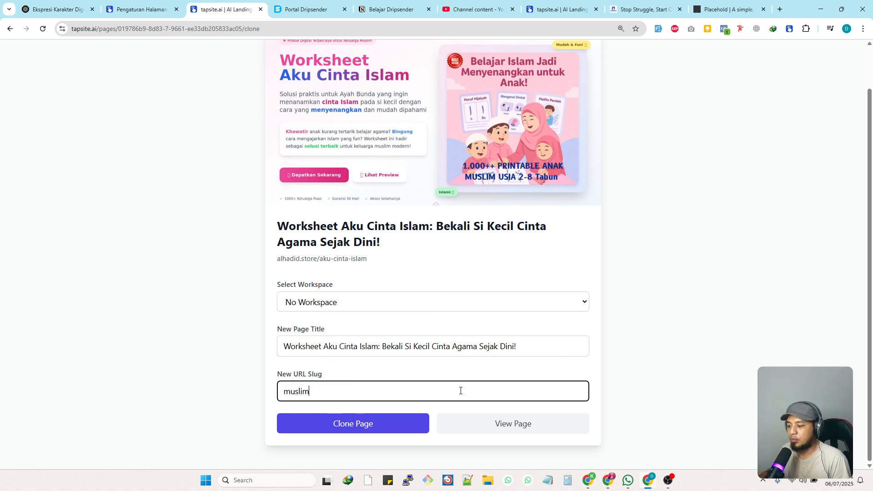
click(383, 432)
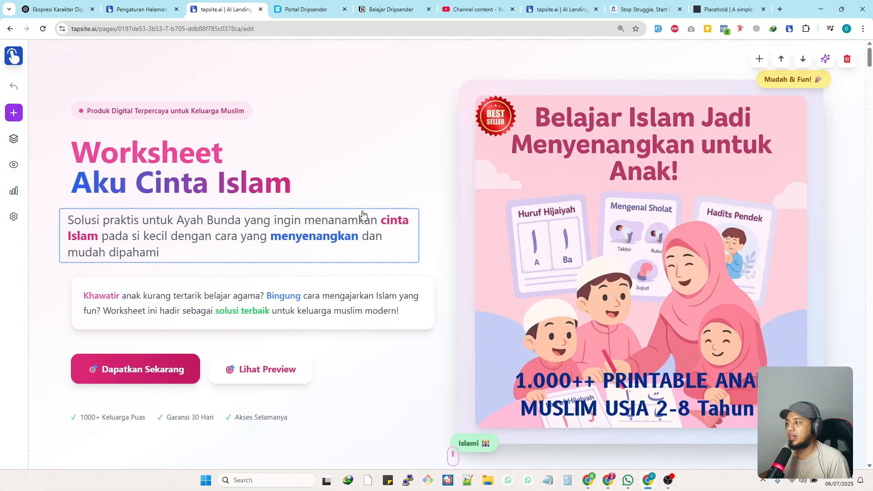
- Look through the cloned worksheet page's sections in the editor and return to the website page list
scroll(343, 263, down, 10)
scroll(352, 261, down, 5)
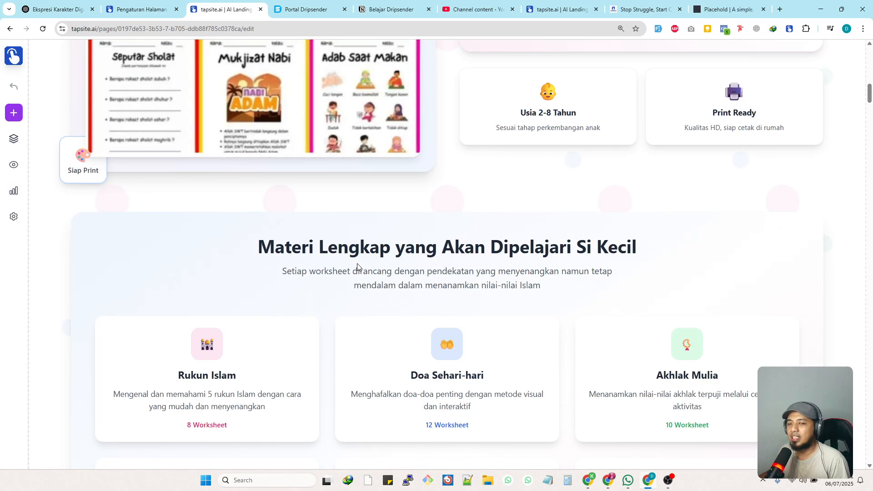
scroll(357, 263, up, 15)
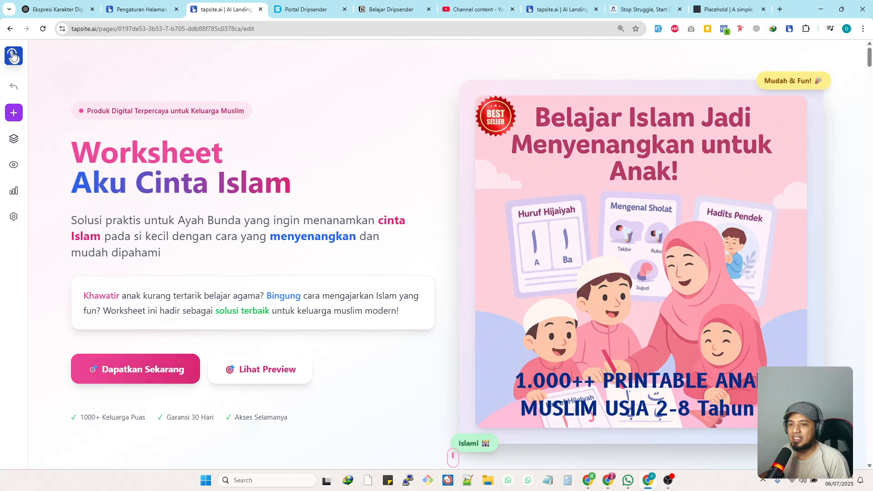
click(14, 55)
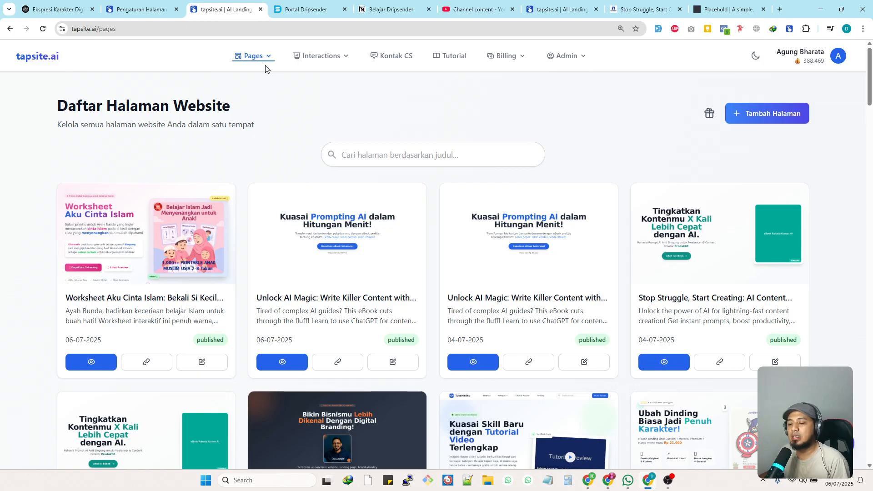
- Reopen the cloned "Worksheet Aku Cinta Islam" page for editing, look it over, and go back to the page list
click(200, 361)
scroll(150, 178, down, 5)
scroll(150, 179, up, 4)
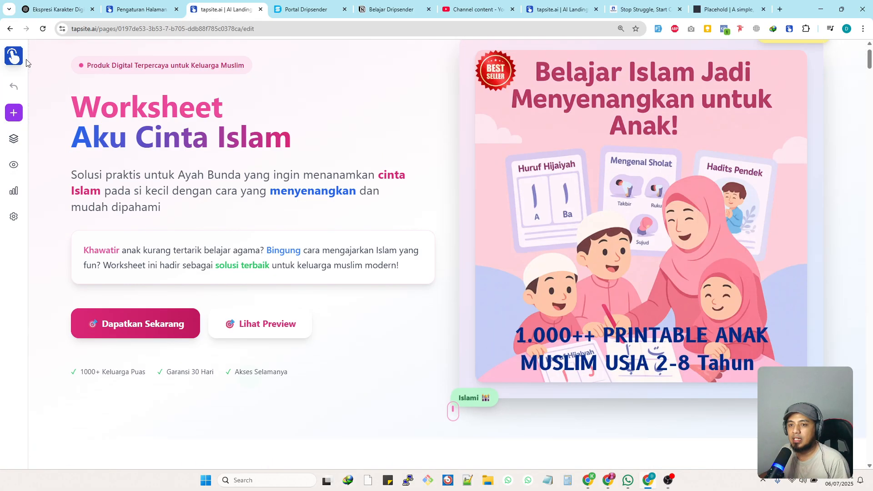
click(14, 58)
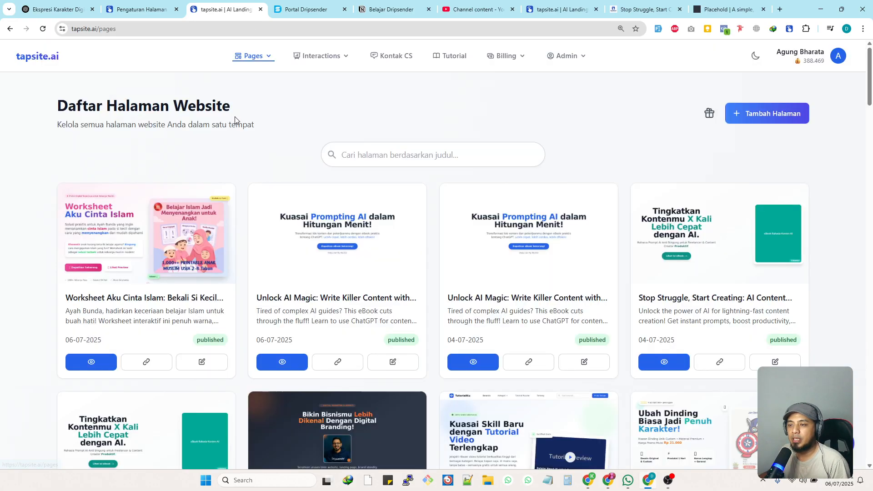
- Open the Showcases gallery and find the "Worksheet Aku Cinta Islam" template
click(268, 58)
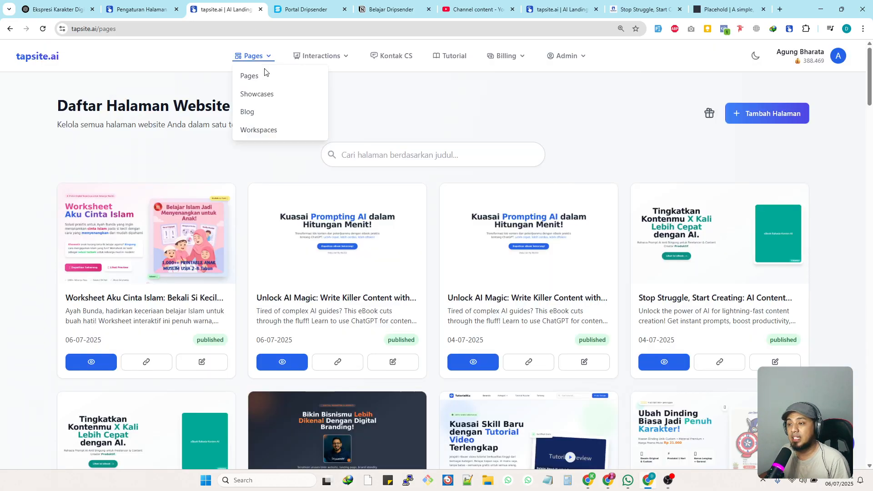
click(300, 100)
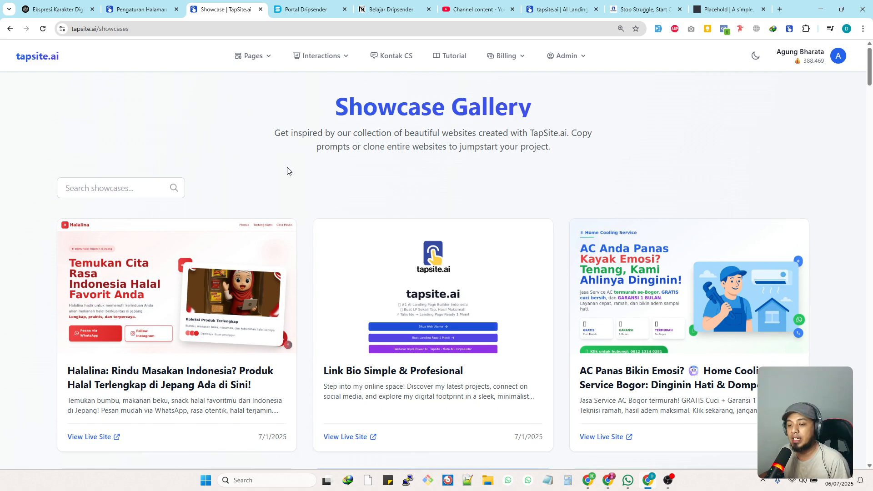
scroll(255, 212, down, 3)
scroll(259, 182, up, 3)
scroll(214, 285, down, 7)
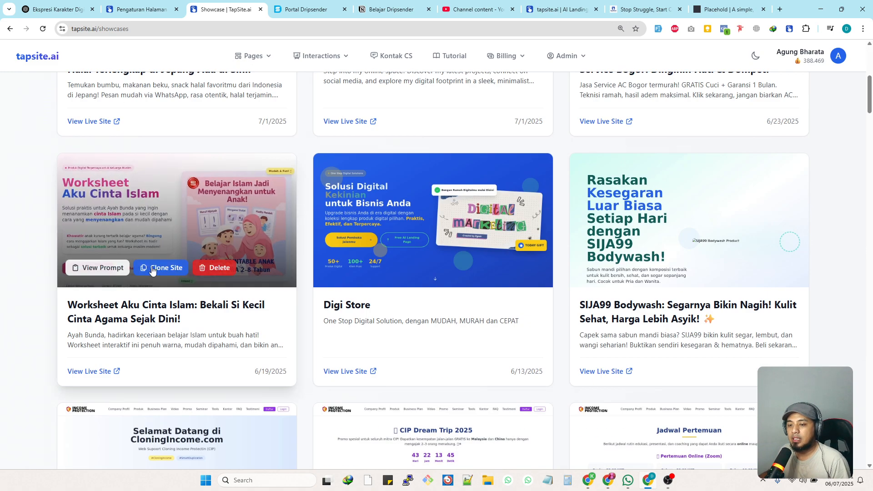
scroll(106, 277, up, 2)
scroll(97, 362, down, 1)
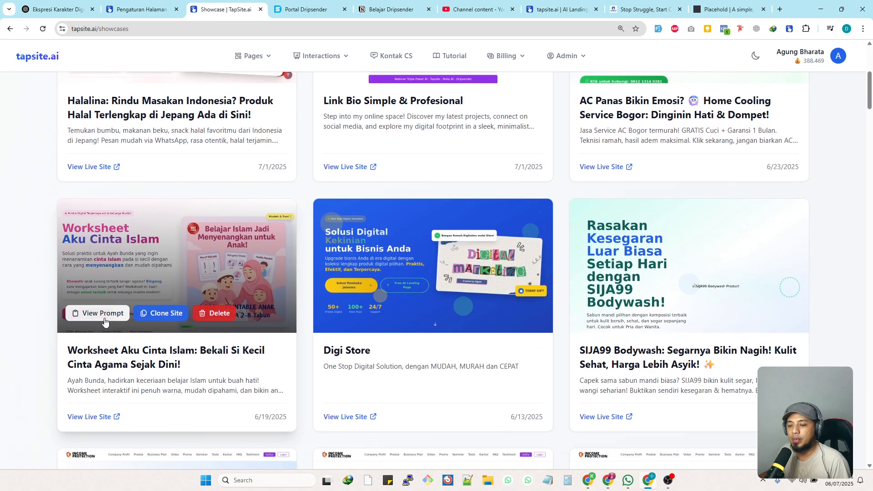
- View the "Worksheet Aku Cinta Islam" template's prompt, copy the main prompt, and close the prompt window
click(101, 313)
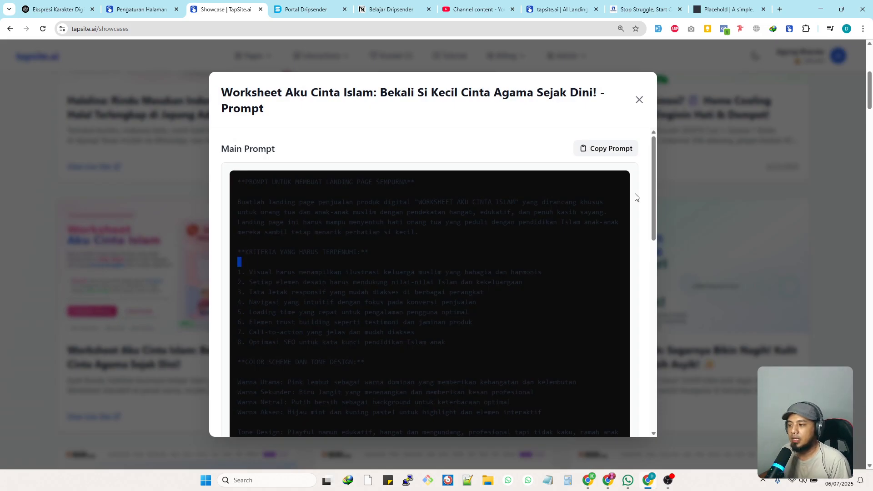
click(613, 149)
click(639, 99)
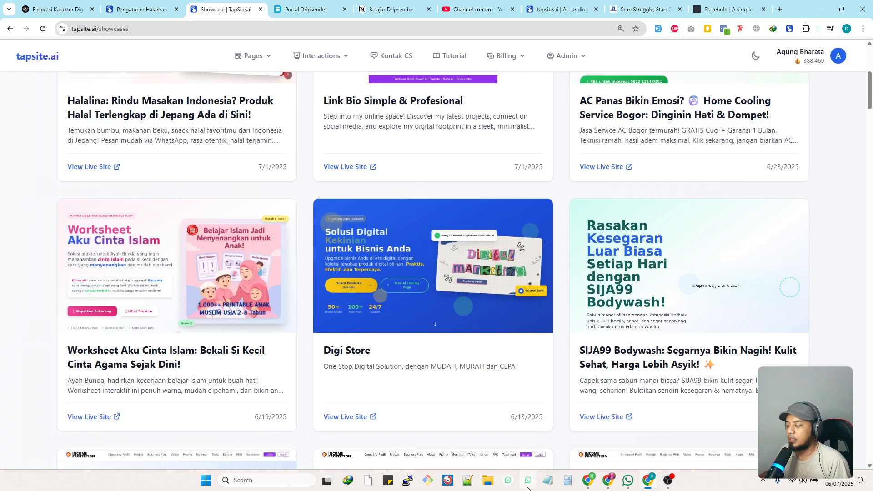
- Switch to Notepad, paste the copied prompt into an untitled note, and bring the line beginnings into view
click(548, 480)
key(ctrl+v)
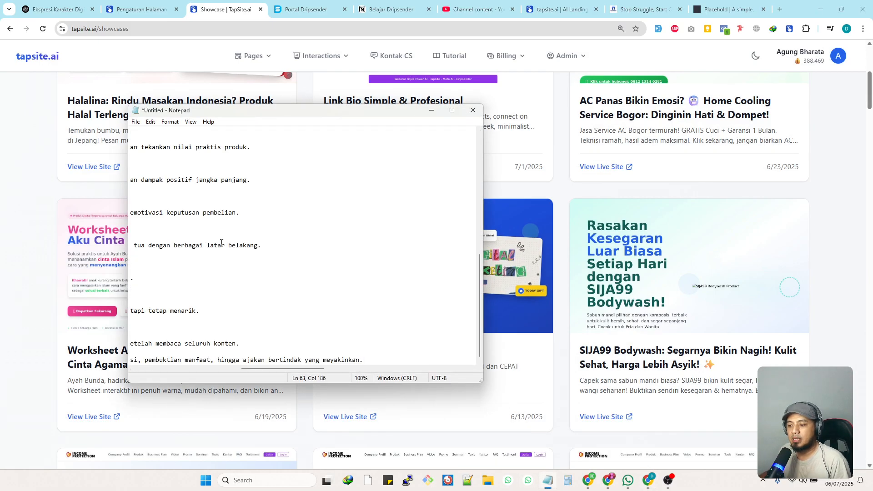
drag(273, 369, 152, 370)
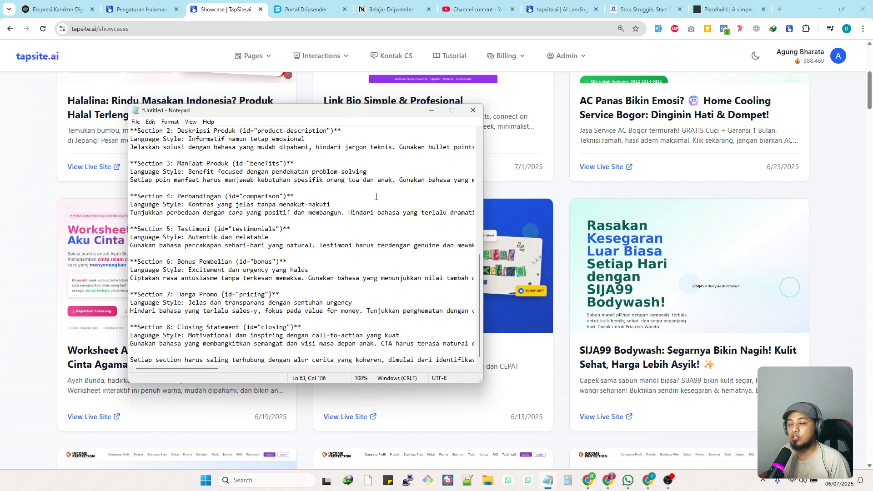
- Return to the tapsite.ai page list and start adding a new page created from a prompt
click(823, 160)
scroll(494, 150, up, 6)
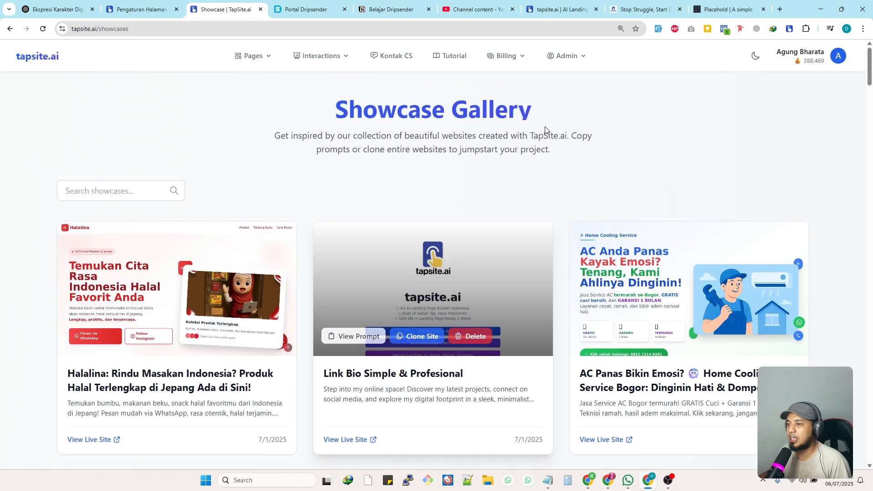
click(253, 55)
click(248, 74)
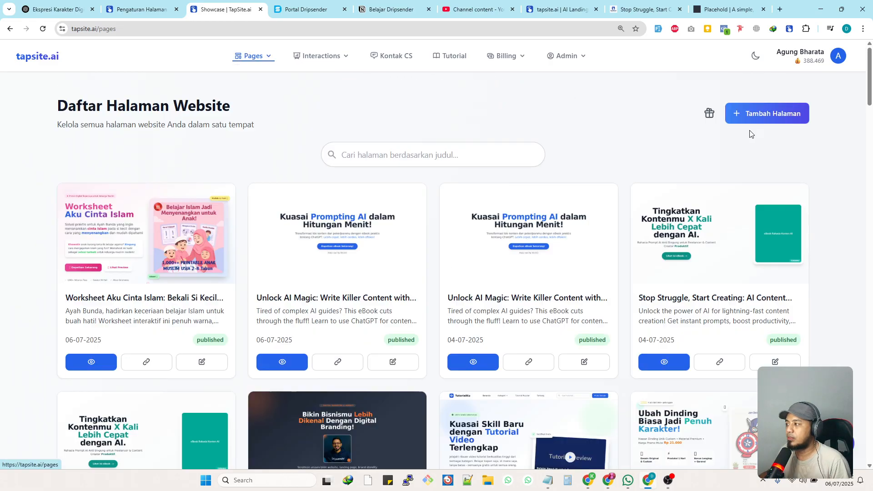
click(768, 115)
click(365, 260)
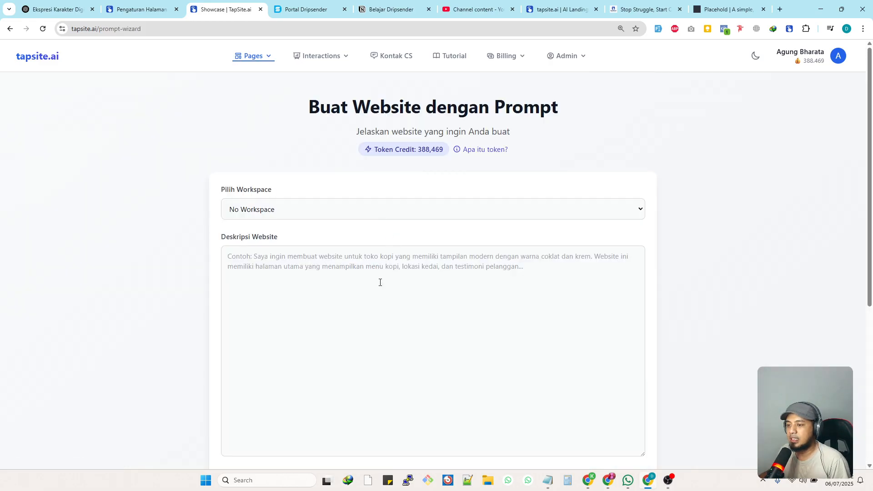
- Paste the copied worksheet prompt into the website description and review it from its beginning
scroll(381, 282, down, 1)
click(366, 222)
key(ctrl+v)
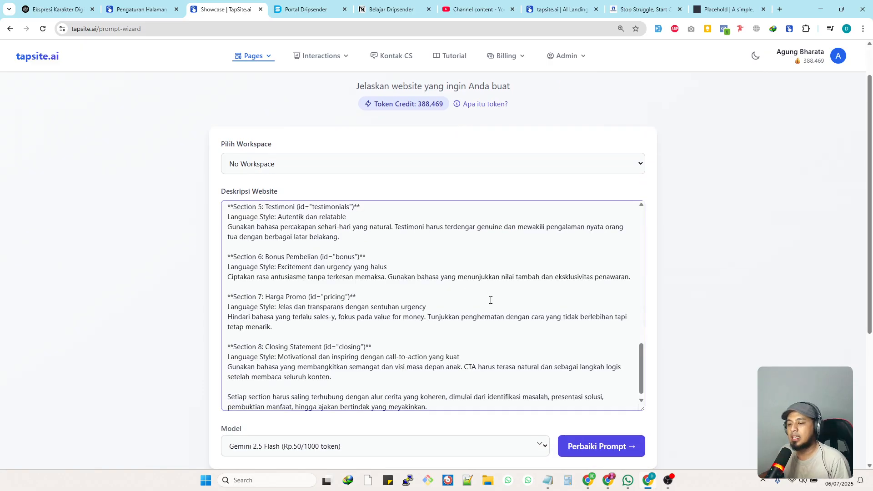
scroll(491, 300, up, 12)
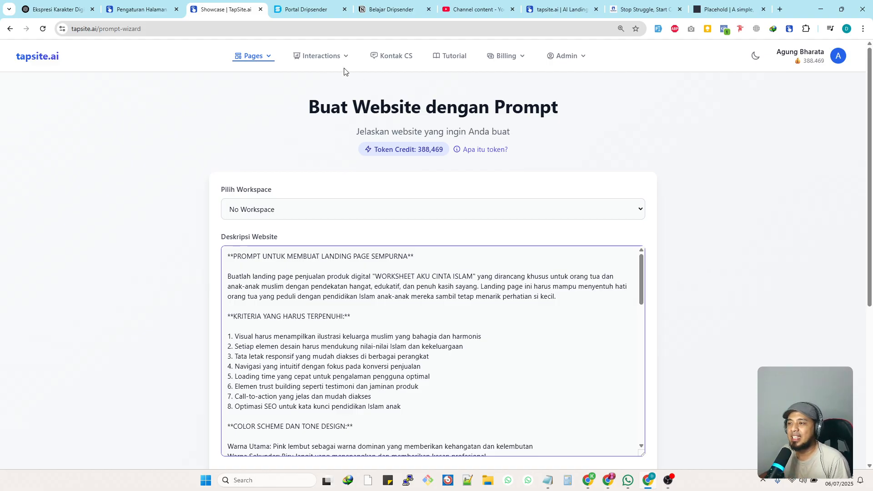
- Leave the prompt form for the website page list and look over the existing pages
click(268, 56)
click(269, 77)
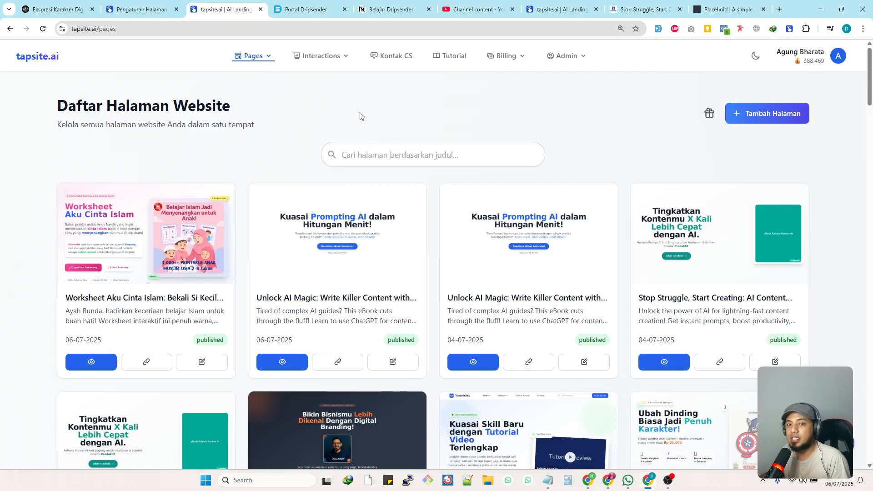
scroll(312, 203, down, 5)
scroll(312, 203, up, 6)
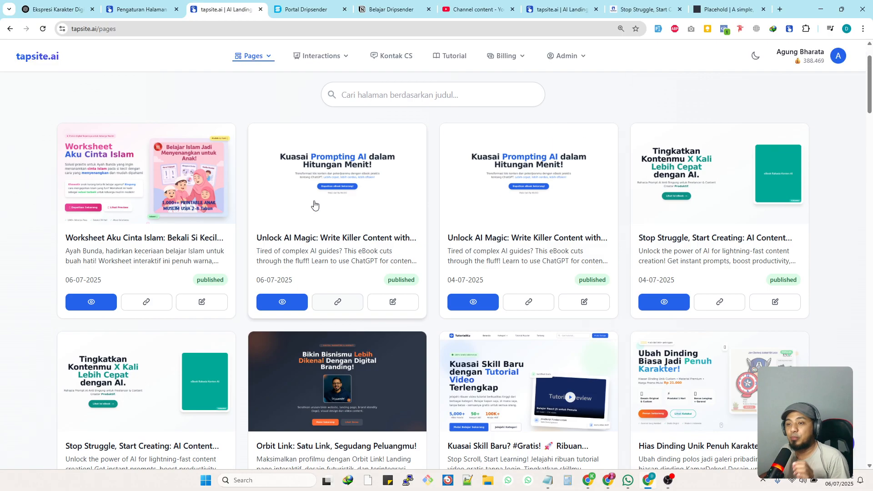